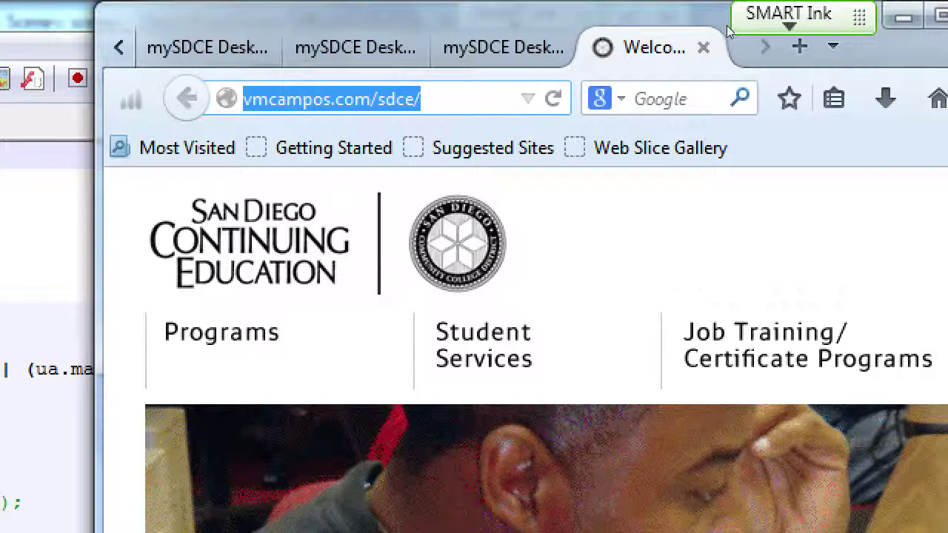
# Step: Load the vmcampos.com/sdce/ page in the current Firefox tab
pyautogui.press('Return')
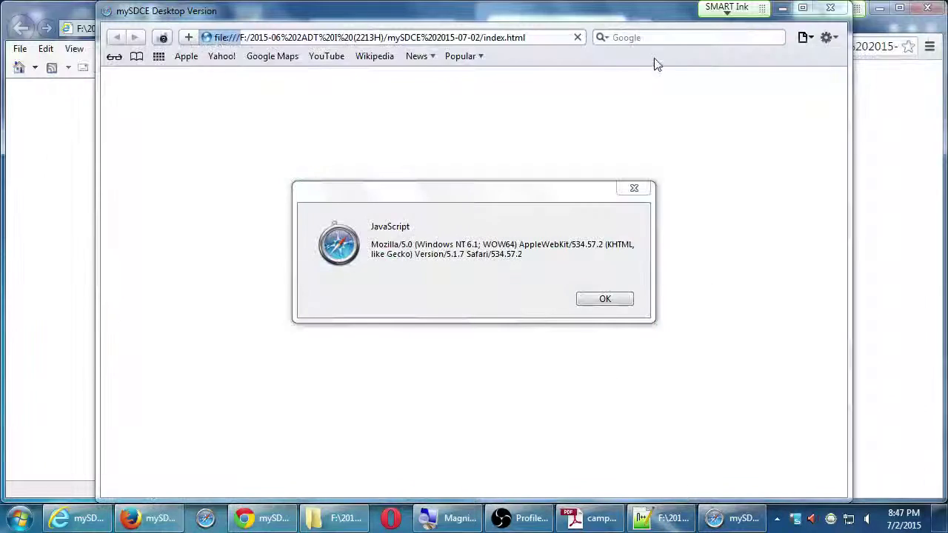
# Step: Dismiss the JavaScript alerts in Safari, Chrome and Internet Explorer and close those three browsers
pyautogui.click(604, 300)
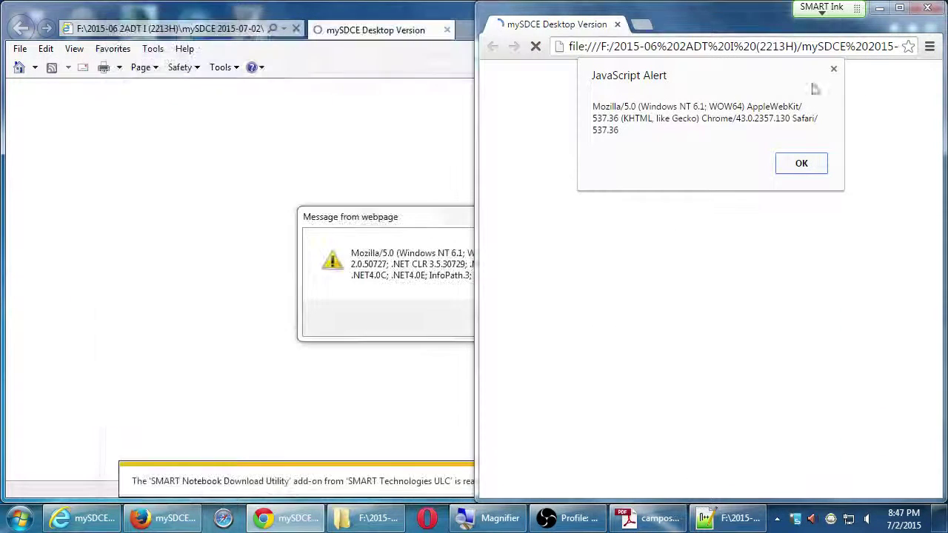
pyautogui.click(815, 163)
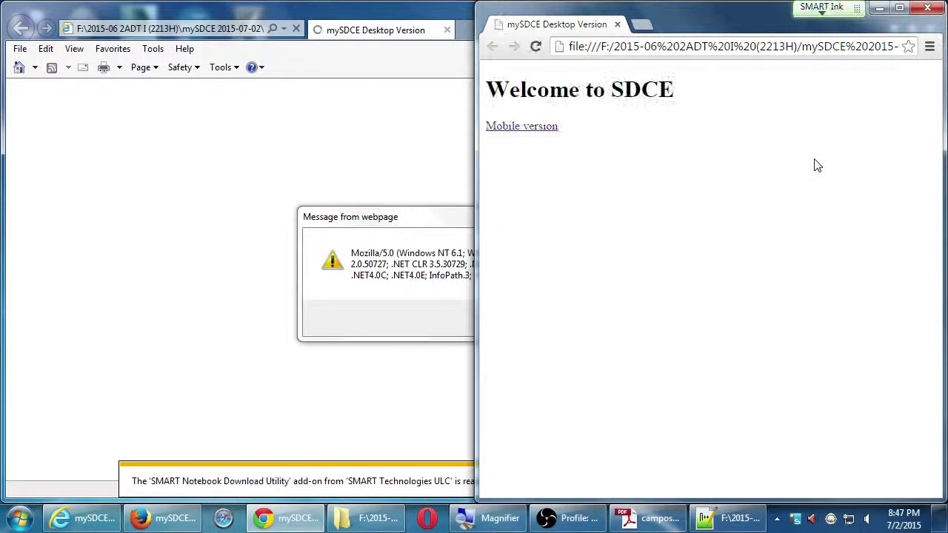
pyautogui.click(939, 15)
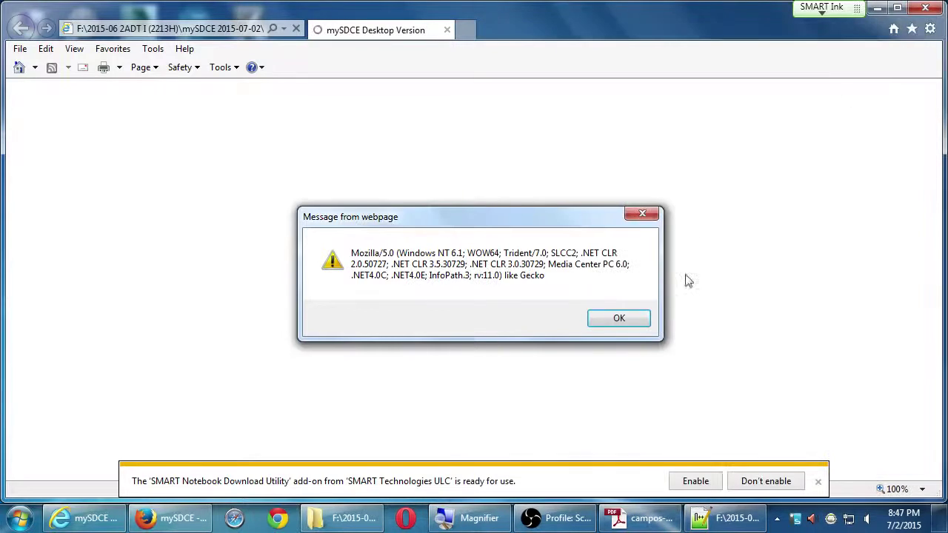
pyautogui.click(629, 318)
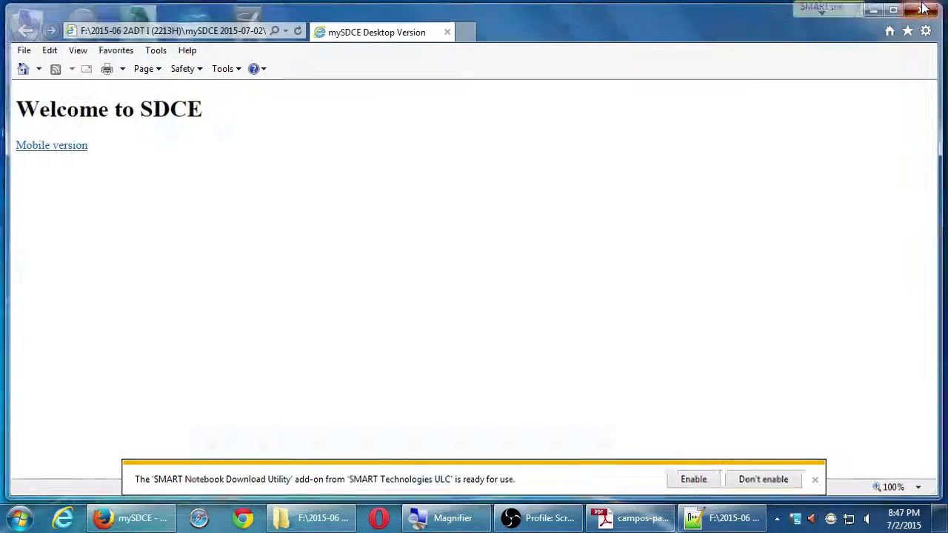
pyautogui.click(923, 9)
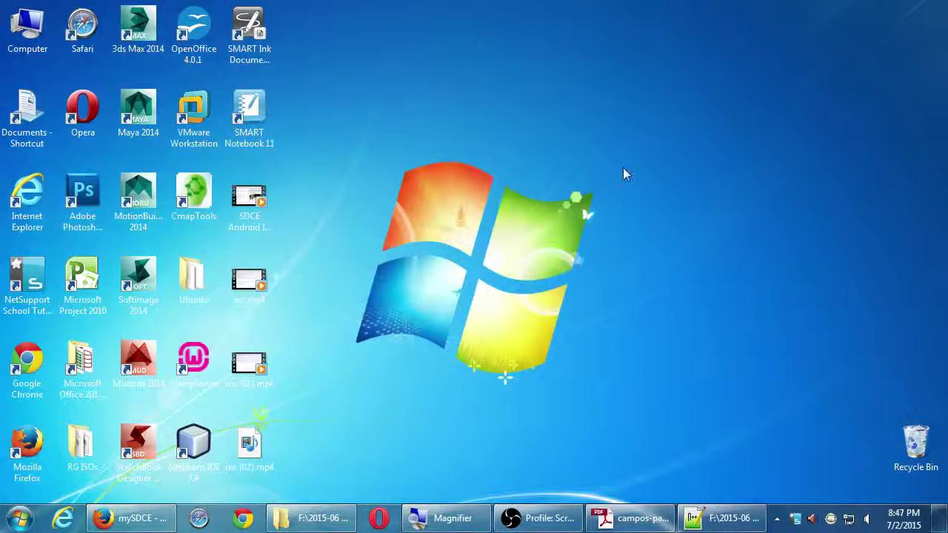
# Step: Switch to the file explorer and open the zIcons folder on the KINGSTON (F:) drive
pyautogui.click(314, 519)
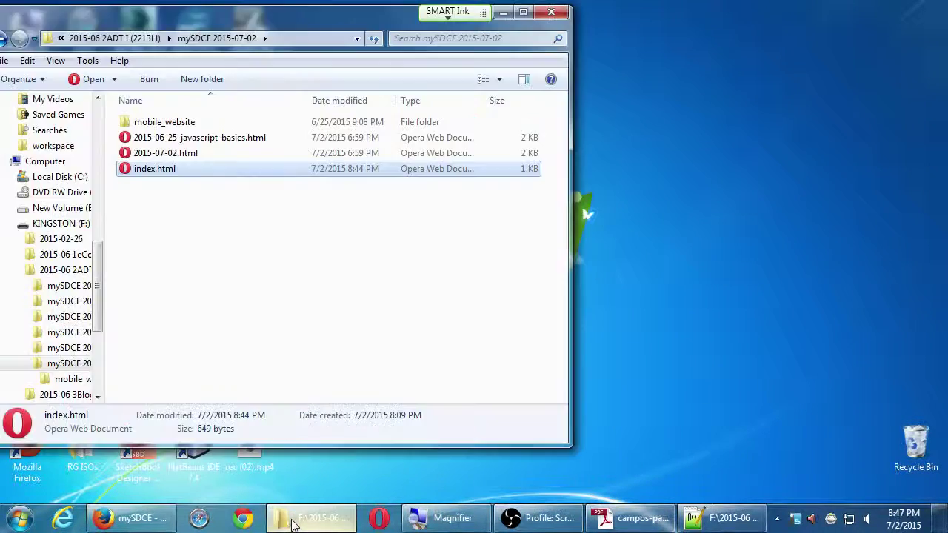
pyautogui.click(145, 38)
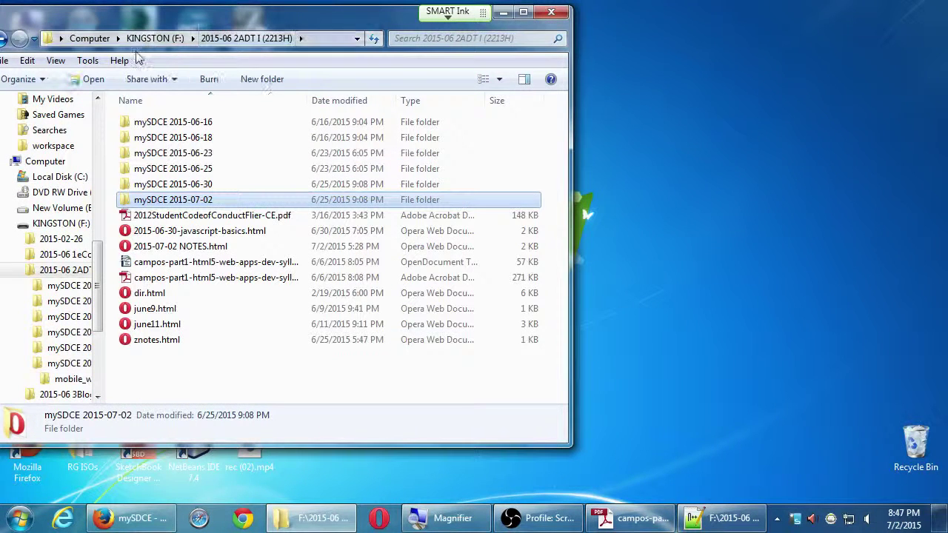
pyautogui.click(152, 37)
pyautogui.doubleClick(137, 199)
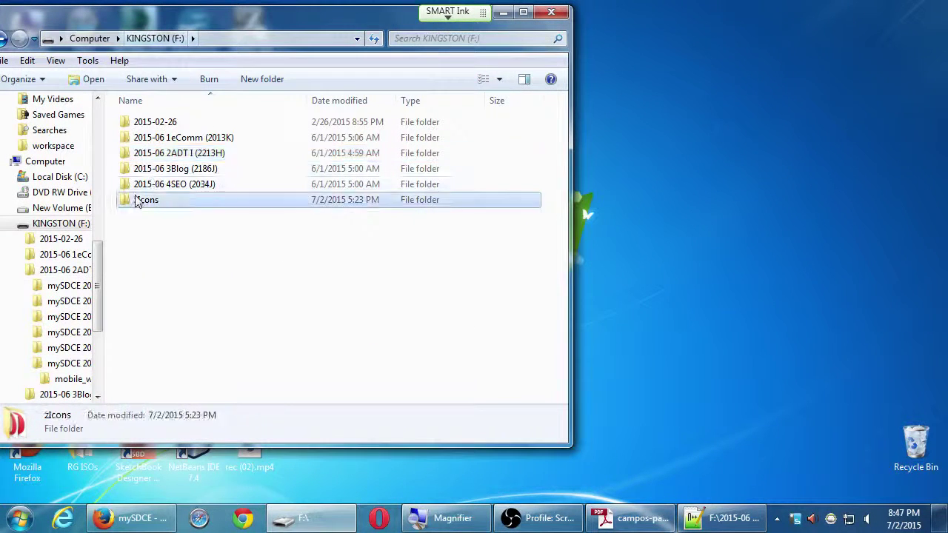
# Step: In a new file explorer window, open the instructor's Android I folder on the classroom data (Z:) network drive
pyautogui.press('super+e')
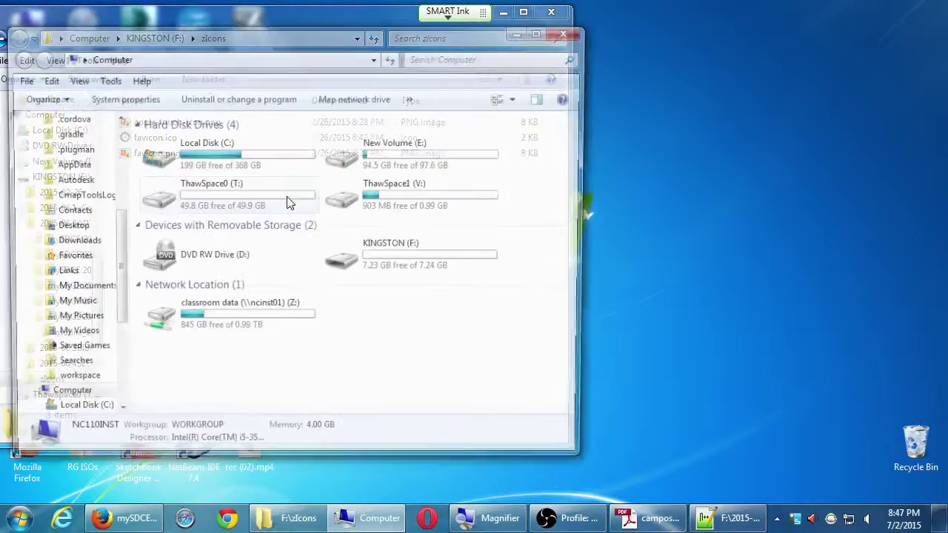
pyautogui.doubleClick(254, 318)
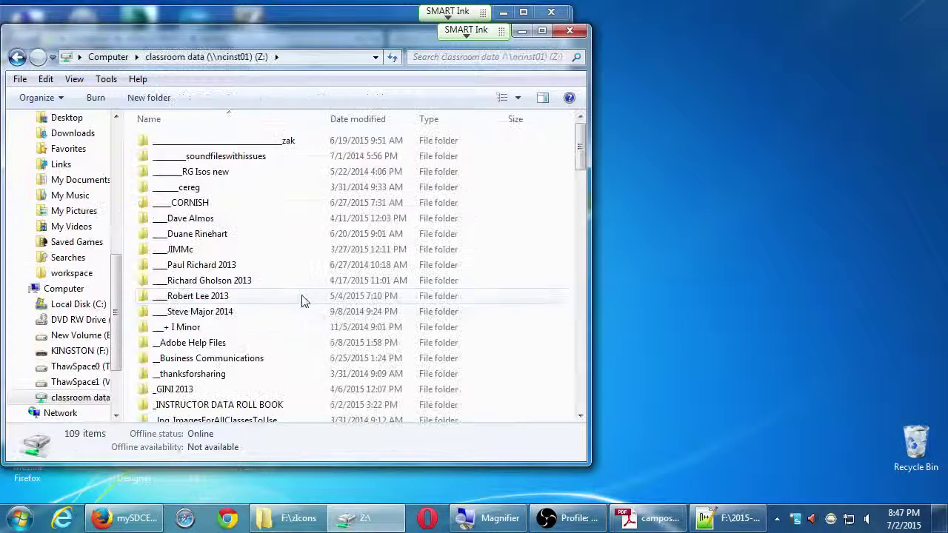
pyautogui.click(212, 302)
pyautogui.write('campos')
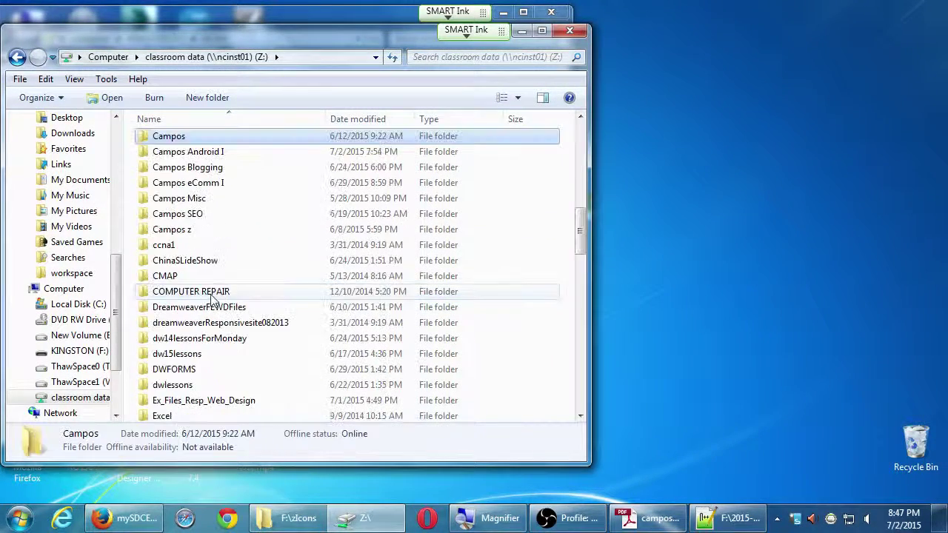
pyautogui.doubleClick(200, 152)
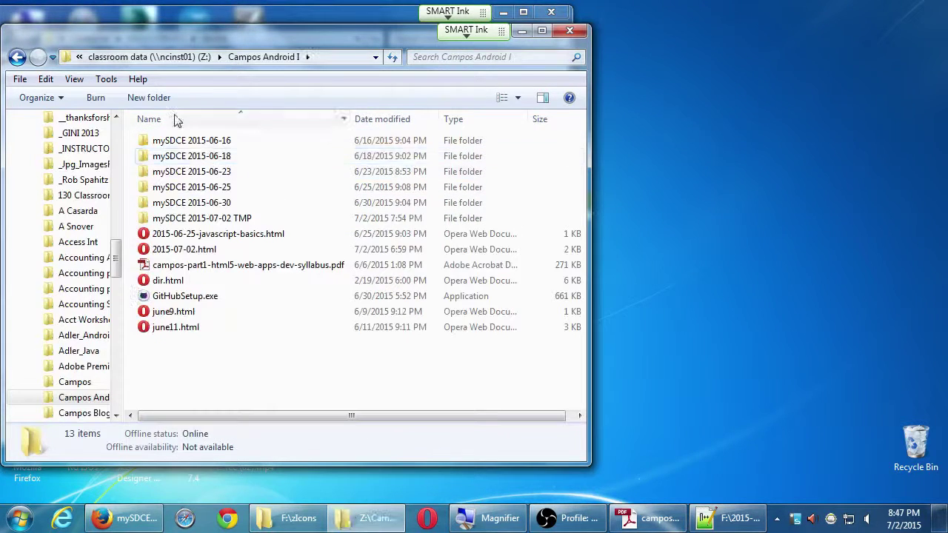
# Step: Create a folder named favicons in the class folder and open it in a window snapped beside the zIcons window
pyautogui.click(160, 102)
pyautogui.write('fa')
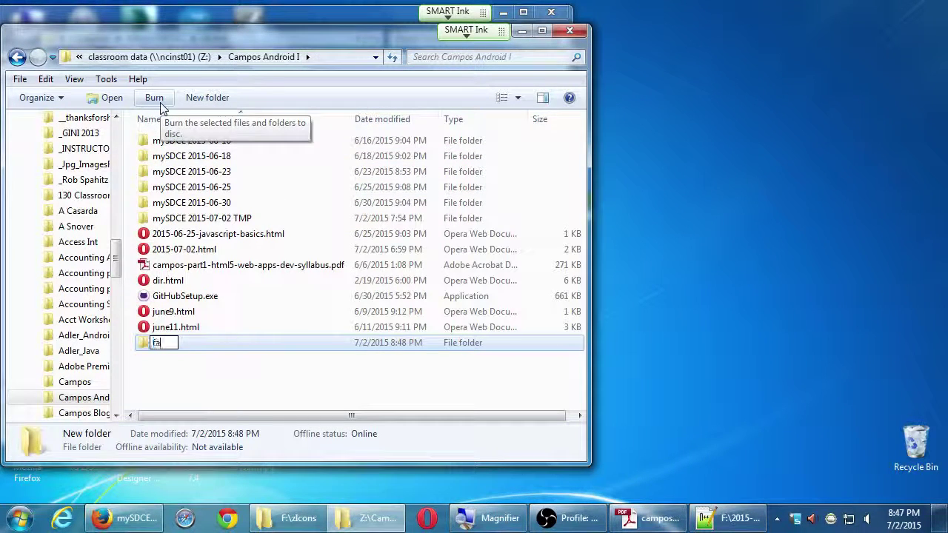
pyautogui.write('vicons')
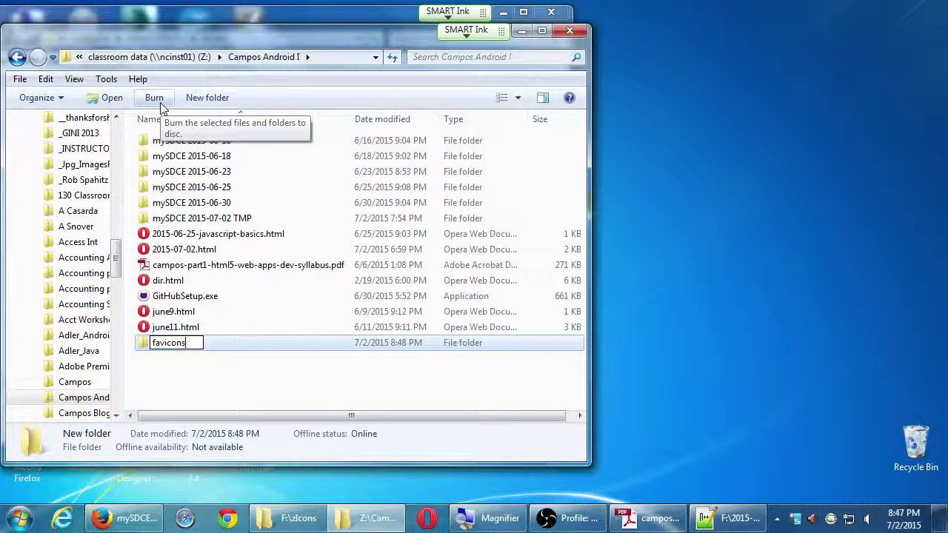
pyautogui.press('Return')
pyautogui.press('super+Right')
pyautogui.press('Return')
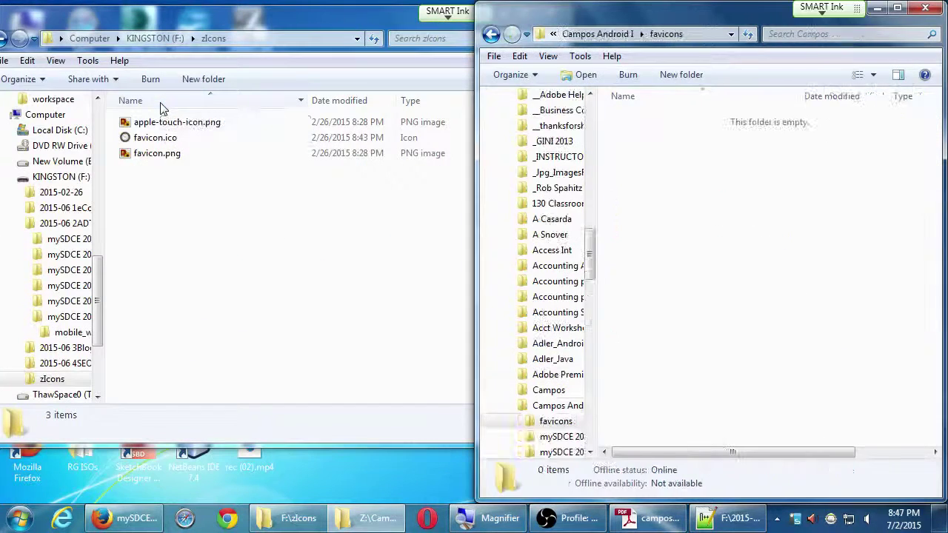
# Step: Copy apple-touch-icon.png, favicon.ico and favicon.png from zIcons into the favicons folder, and reopen that folder from its parent
pyautogui.moveTo(192, 190); pyautogui.dragTo(722, 205)
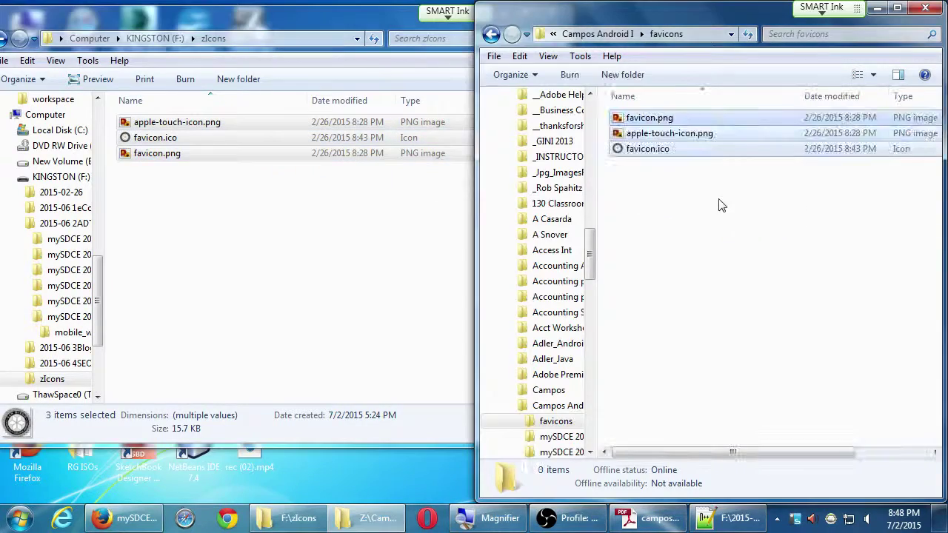
pyautogui.click(622, 35)
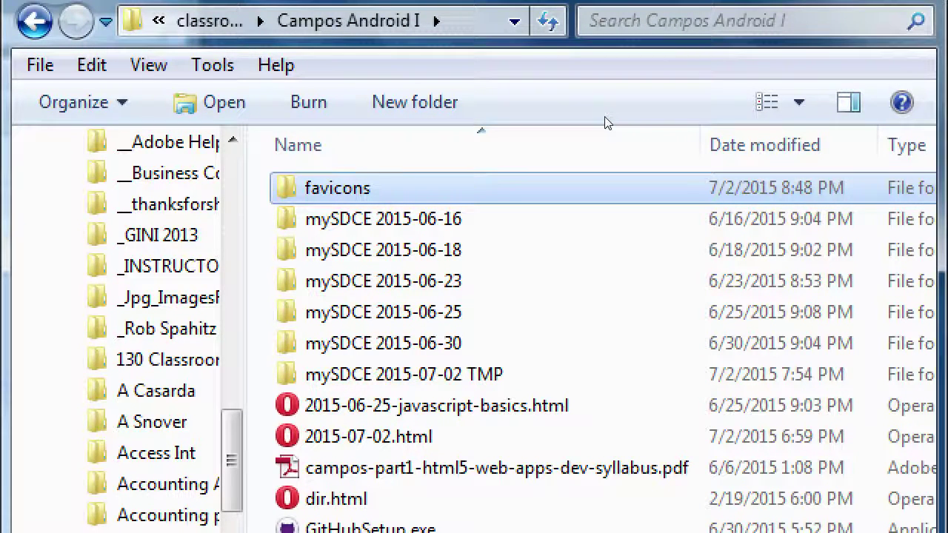
pyautogui.press('Return')
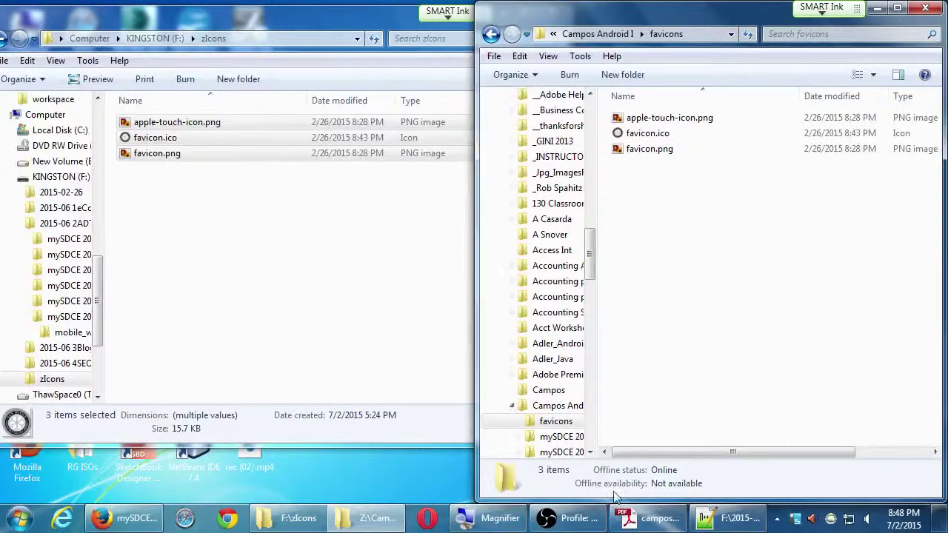
# Step: Copy the three icon files from favicons into the mySDCE 2015-07-02 folder under 2015-06 2ADT I (2213H) on the F: drive
pyautogui.moveTo(693, 252); pyautogui.dragTo(641, 111)
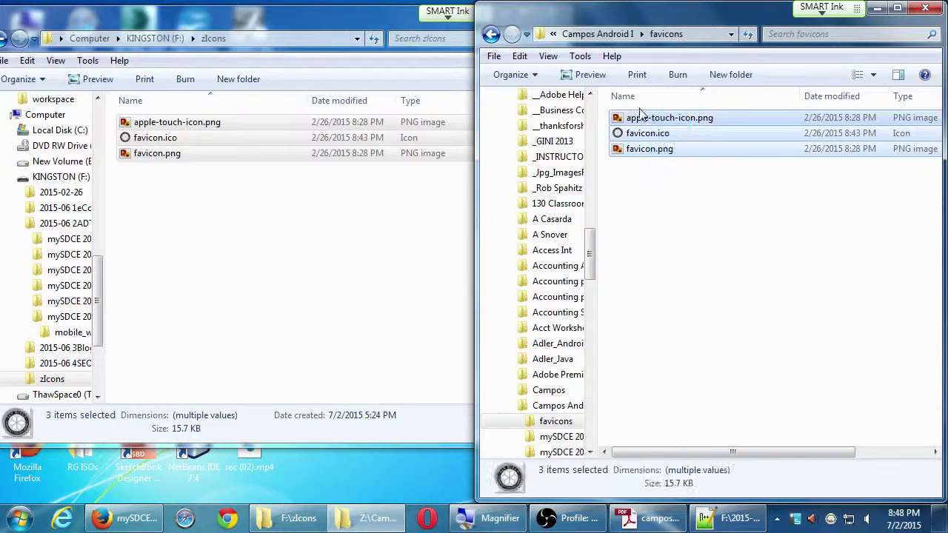
pyautogui.click(160, 40)
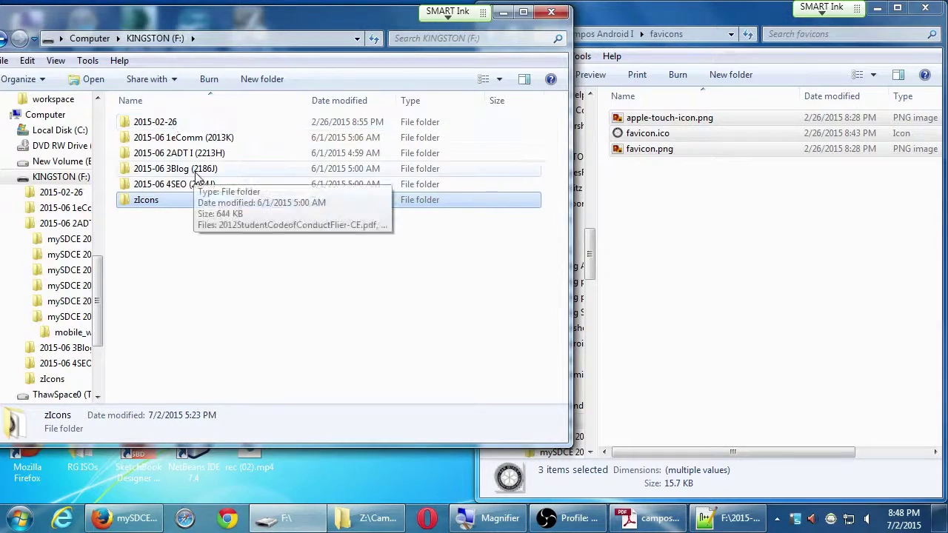
pyautogui.doubleClick(204, 154)
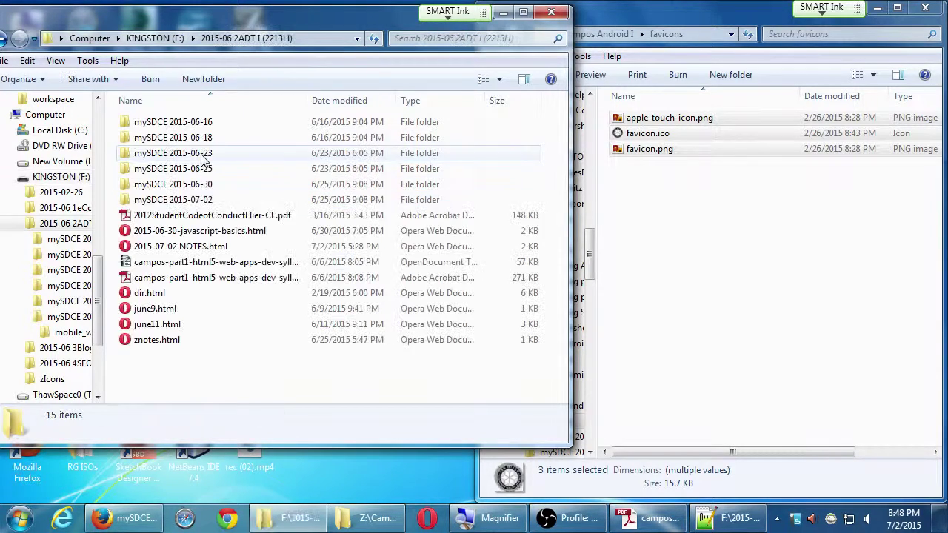
pyautogui.doubleClick(201, 200)
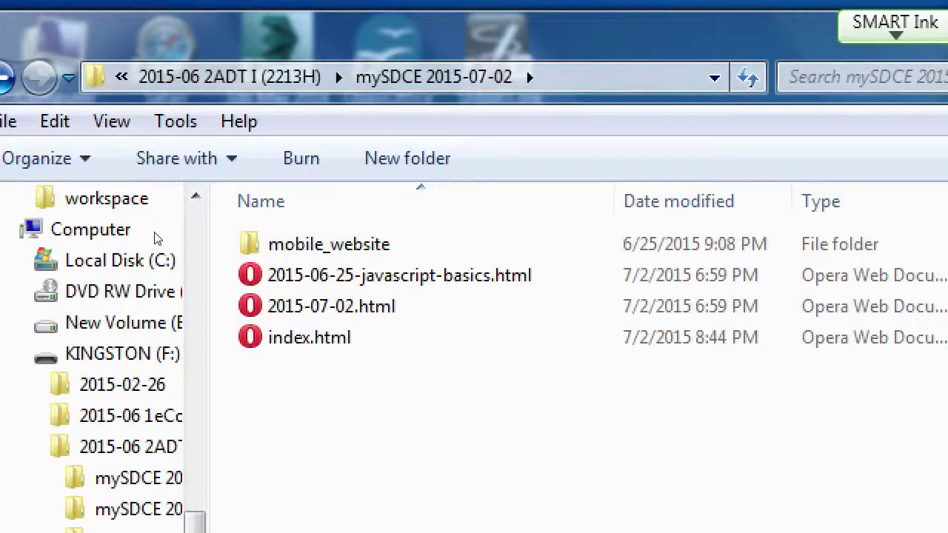
pyautogui.hotkey('ctrl', 'v')
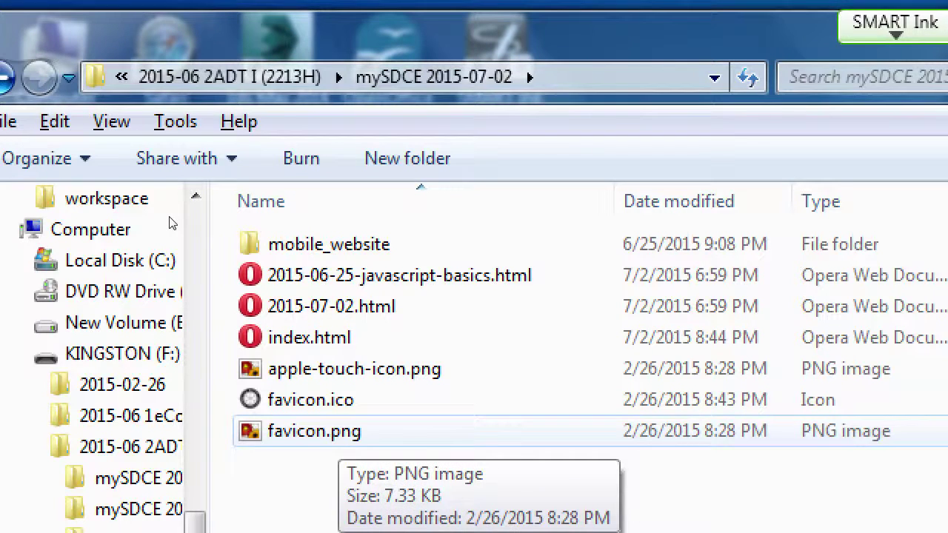
# Step: Preview favicon.png, and check the dimensions and type of apple-touch-icon.png, favicon.png and favicon.ico
pyautogui.click(314, 431)
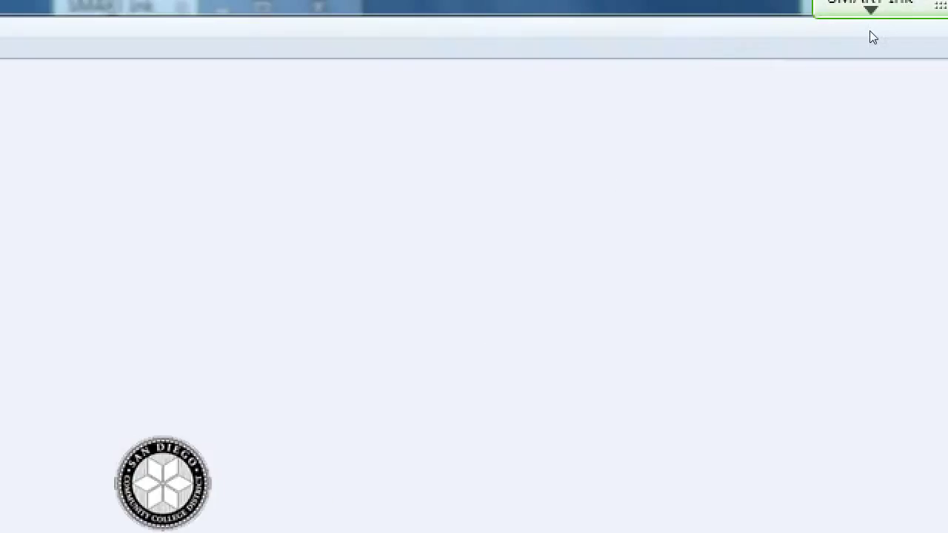
pyautogui.hotkey('alt', 'F4')
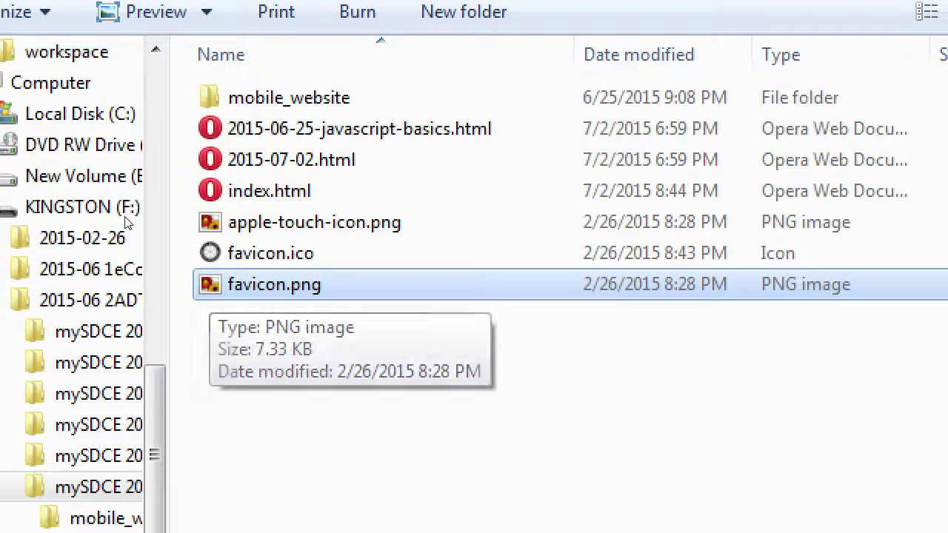
pyautogui.click(314, 222)
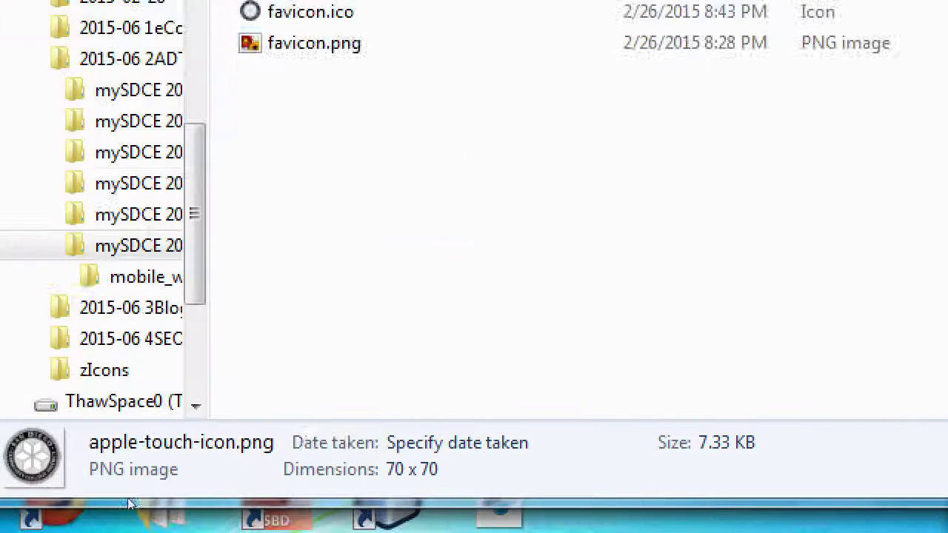
pyautogui.press('Down')
pyautogui.press('Down')
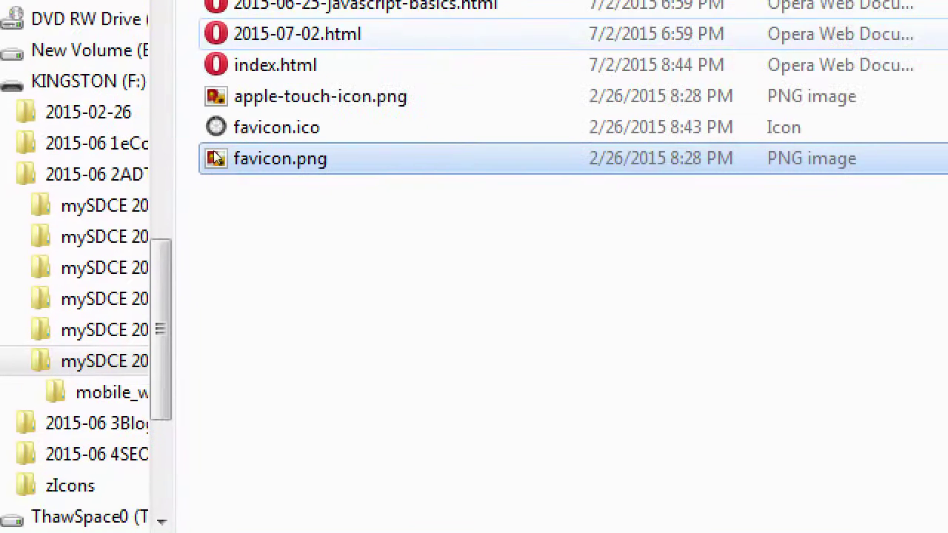
pyautogui.press('Up')
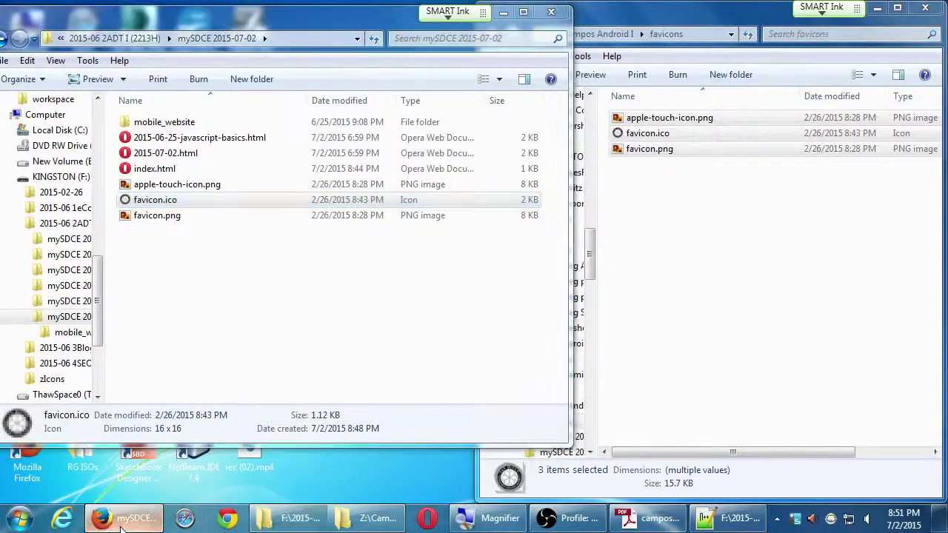
# Step: In Firefox, view the source of the vmcampos.com/sdce/ home page and examine the head's favicon link tag and its rel attribute
pyautogui.click(126, 518)
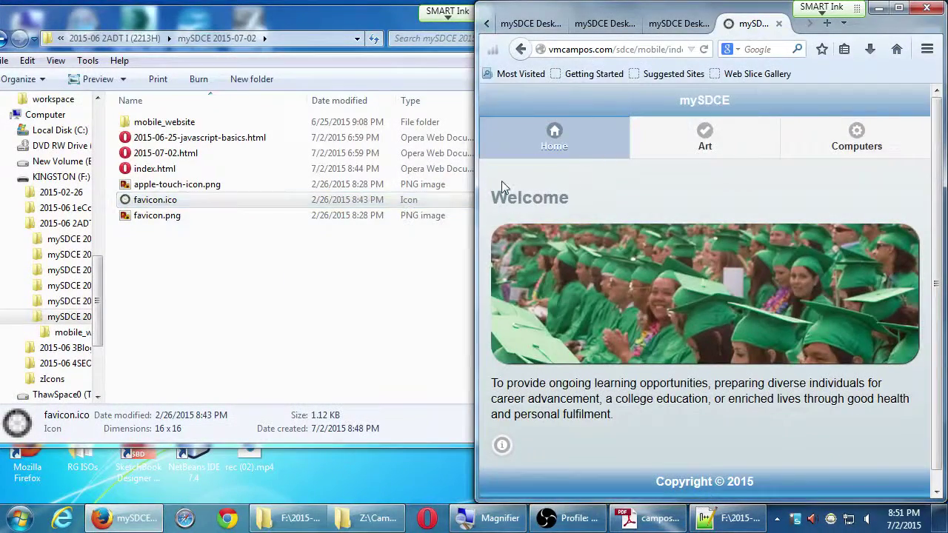
pyautogui.click(521, 51)
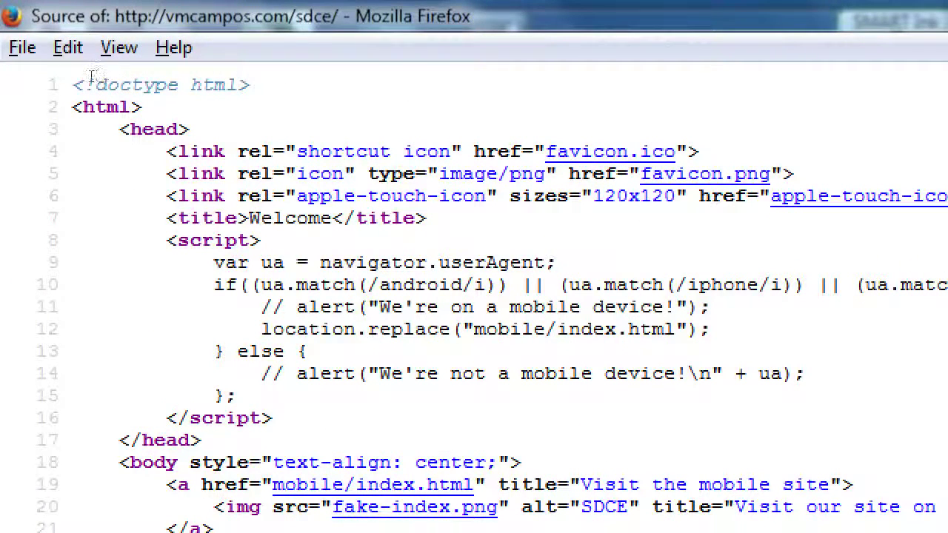
pyautogui.write('head')
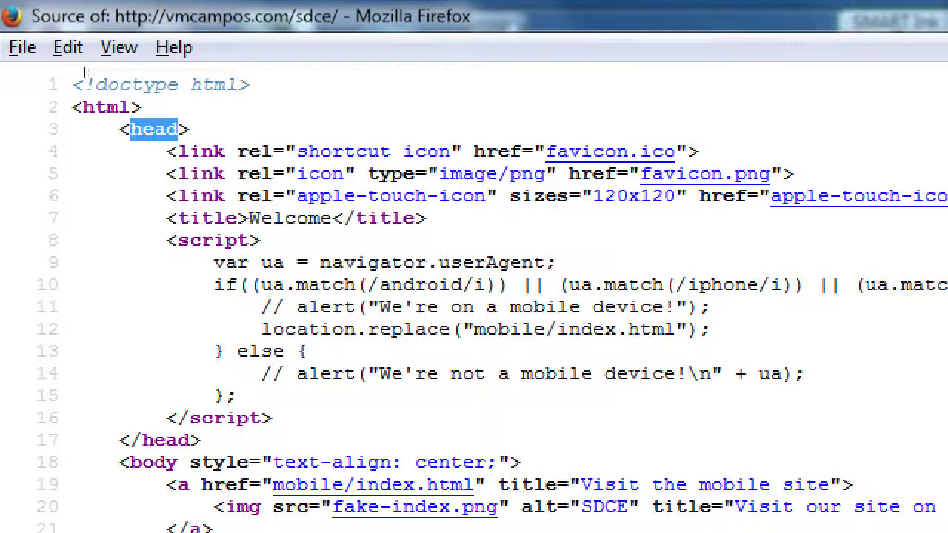
pyautogui.write('link')
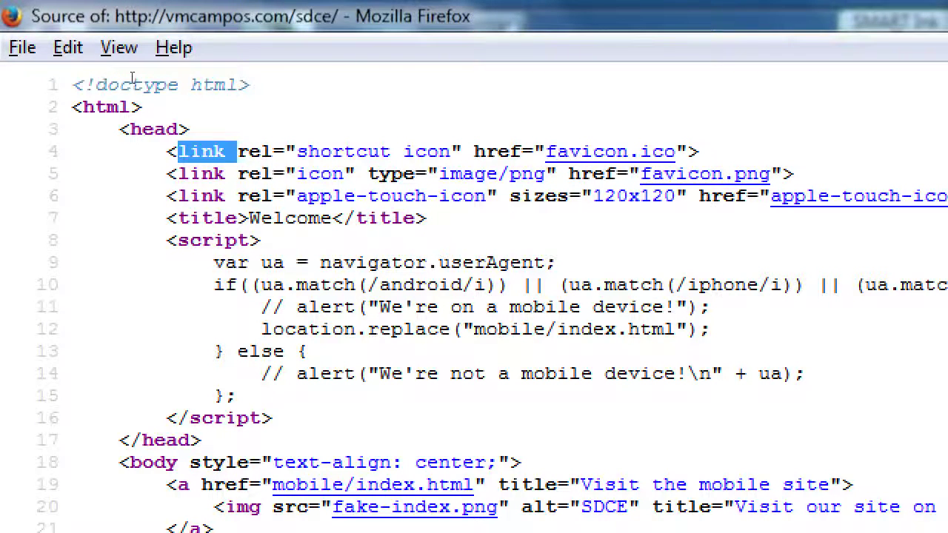
pyautogui.write('rel')
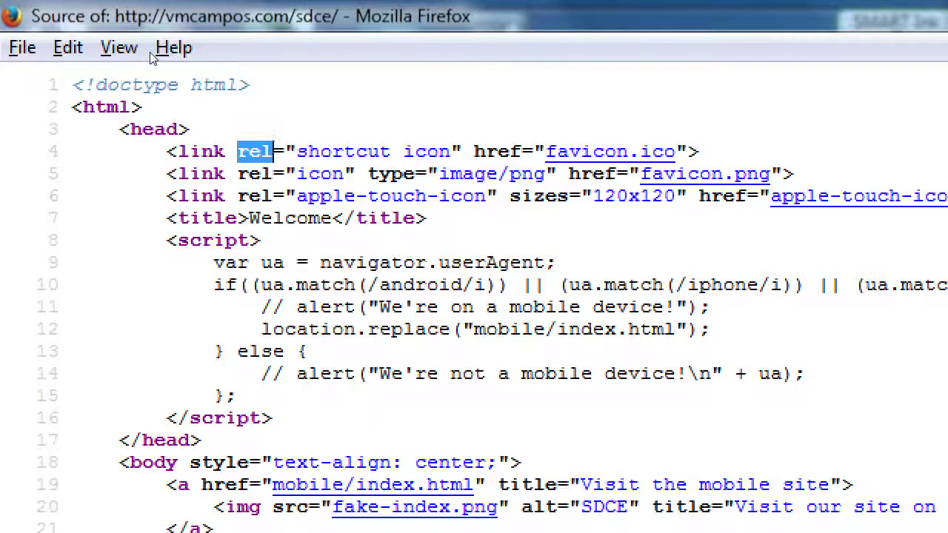
pyautogui.click(246, 81)
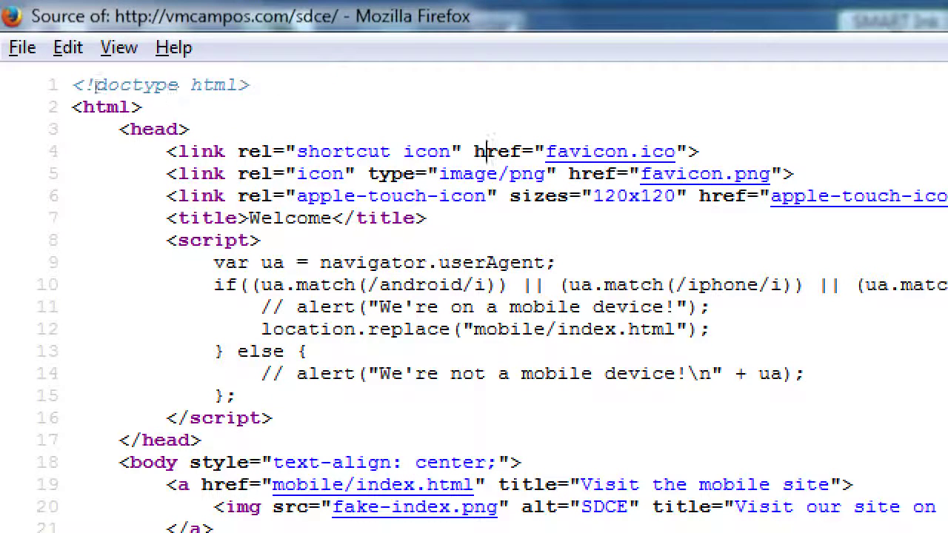
# Step: Examine the rel="icon" value and the type attribute of the favicon.png link tag in the page source
pyautogui.press('Down')
pyautogui.hotkey('ctrl', 'shift', 'Right')
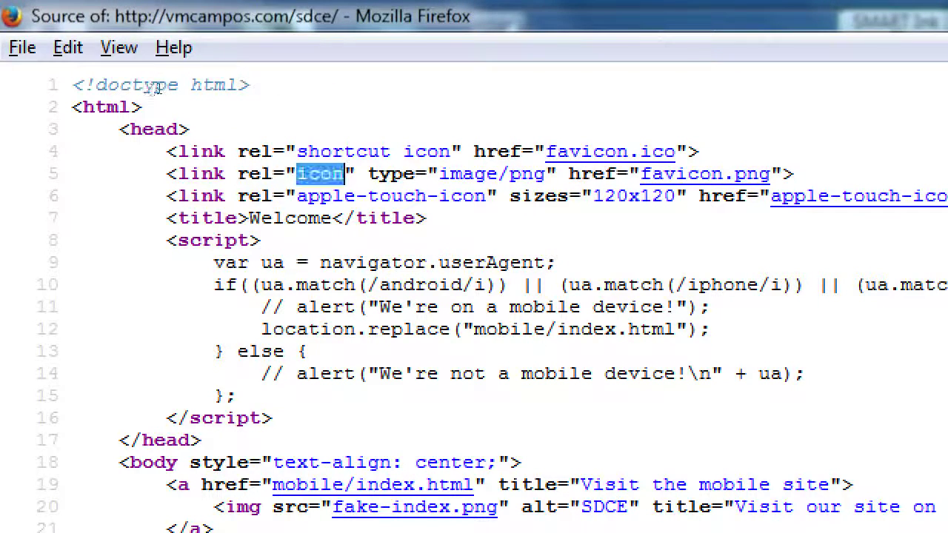
pyautogui.hotkey('ctrl', 'Right')
pyautogui.hotkey('ctrl', 'shift', 'Right')
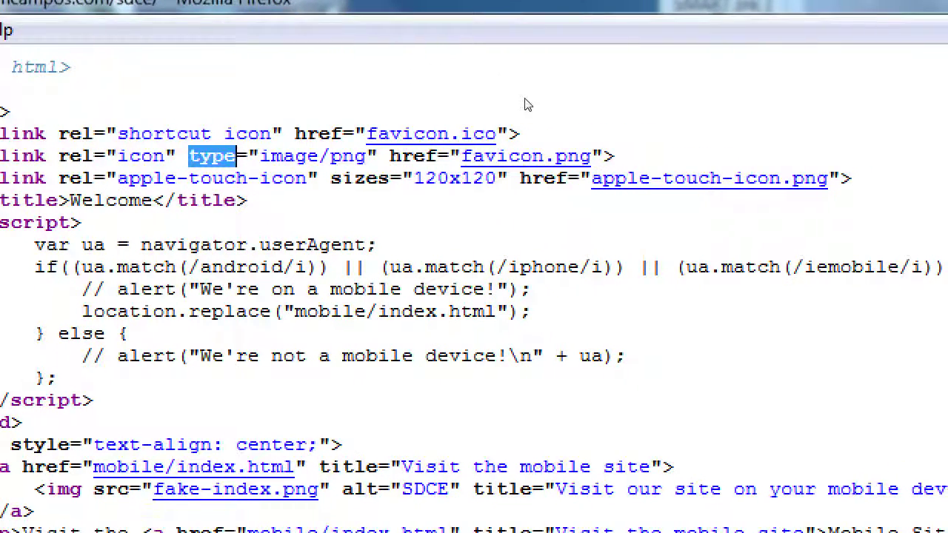
# Step: Copy the three link tags for favicon.ico, favicon.png and apple-touch-icon.png from the page source's head
pyautogui.moveTo(856, 178); pyautogui.dragTo(0, 81)
pyautogui.moveTo(33, 53); pyautogui.dragTo(111, 138)
pyautogui.hotkey('ctrl', 'c')
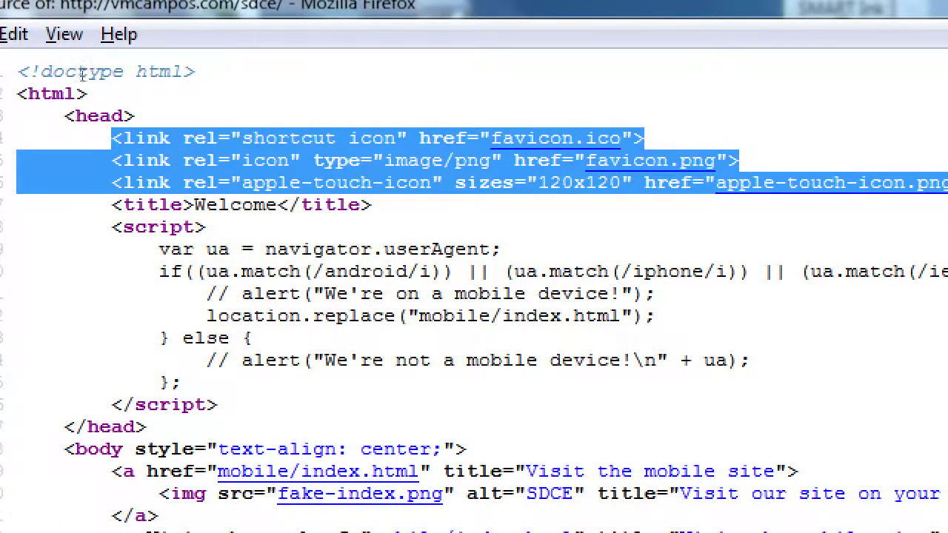
# Step: Switch to index.html in Notepad++ and paste the three copied icon link tags on a new line directly below the title element
pyautogui.hotkey('alt', 'Tab')
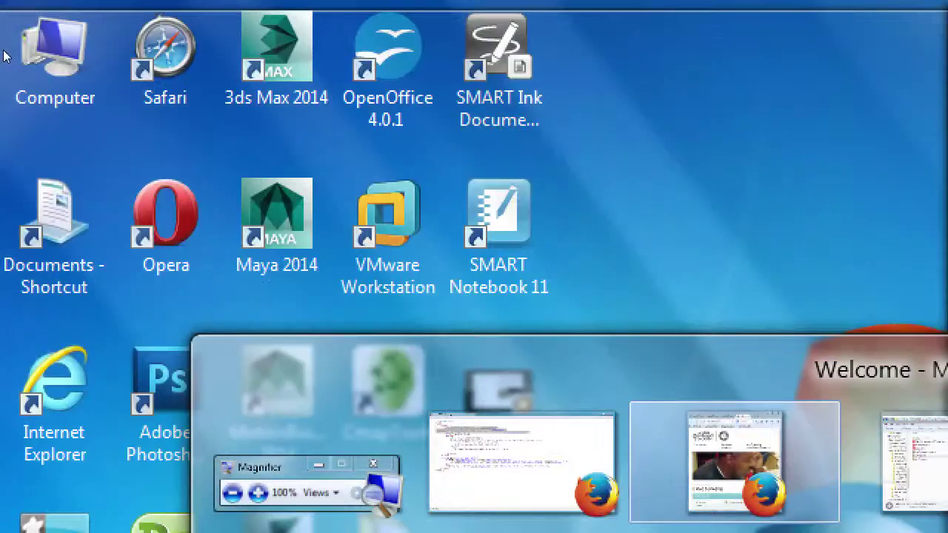
pyautogui.hotkey('alt', 'Tab')
pyautogui.hotkey('alt', 'Tab')
pyautogui.hotkey('alt', 'Tab')
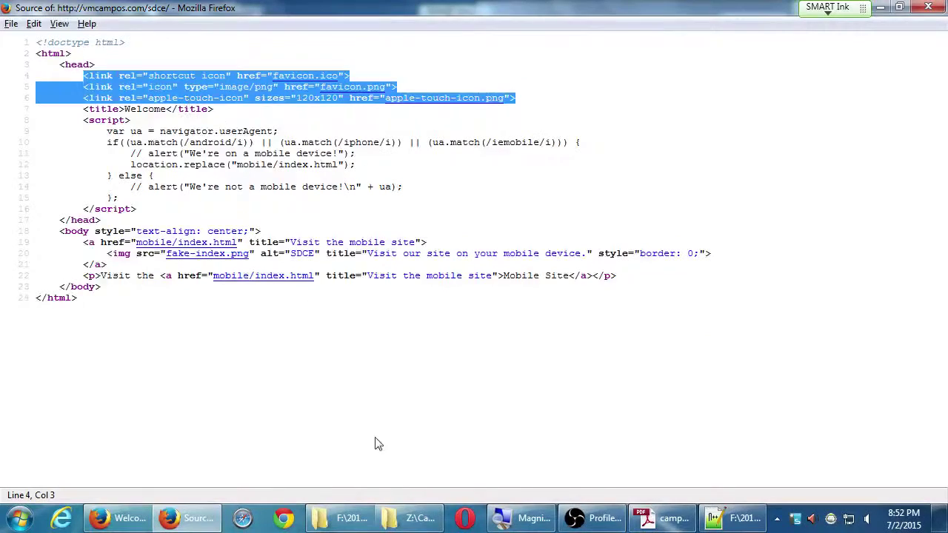
pyautogui.click(729, 517)
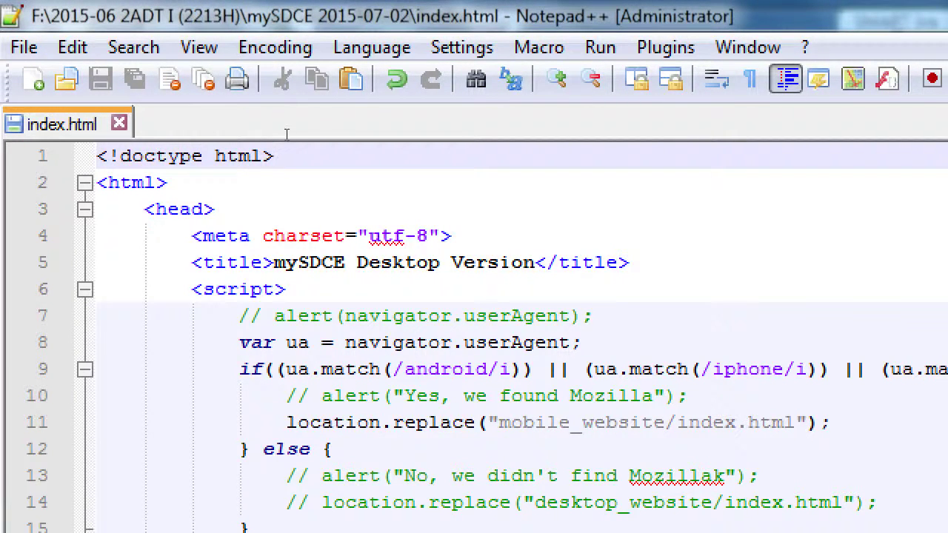
pyautogui.press('Down')
pyautogui.press('Down')
pyautogui.press('Down')
pyautogui.press('Down')
pyautogui.press('End')
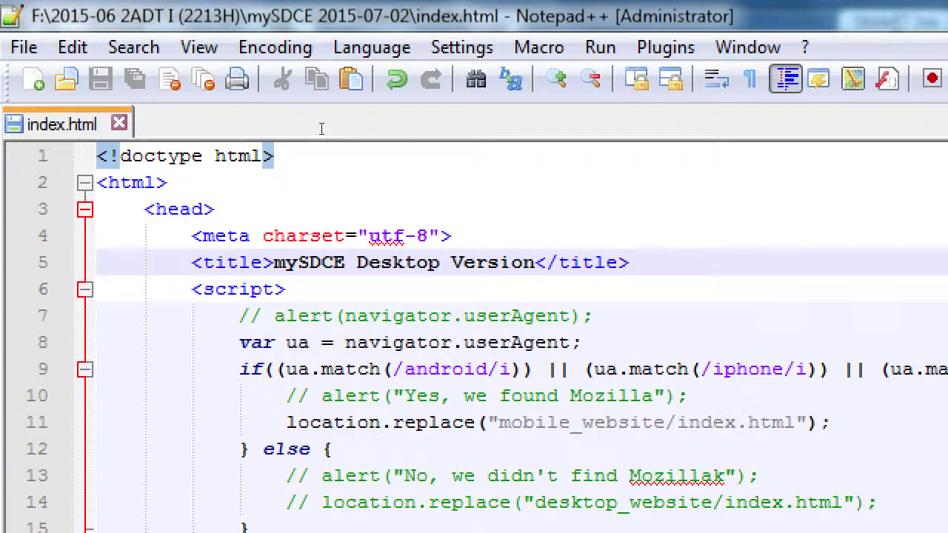
pyautogui.press('Return')
pyautogui.hotkey('ctrl', 'v')
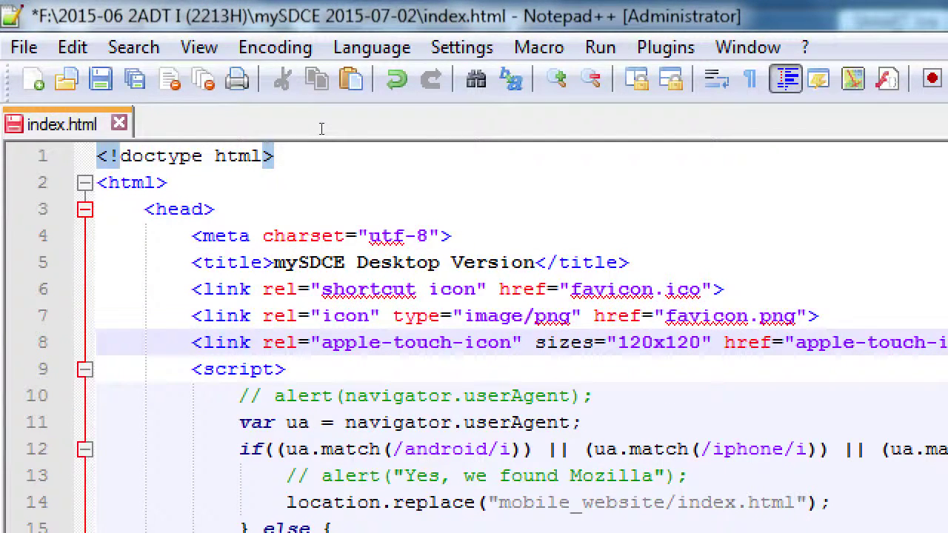